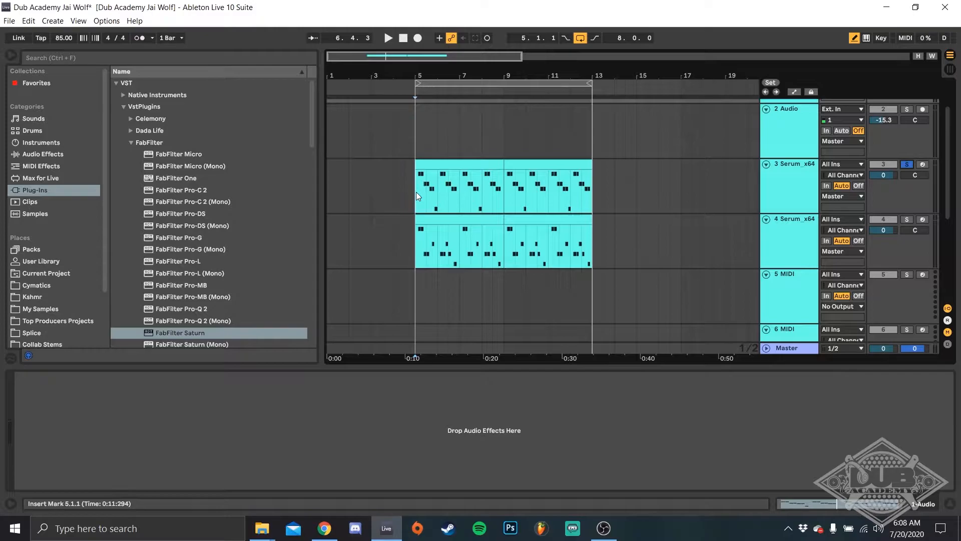
Step: Play the loop from bar 5 to listen to the existing Serum patterns on tracks 3 and 4
{"action": "left_click", "coordinate": [414, 191]}
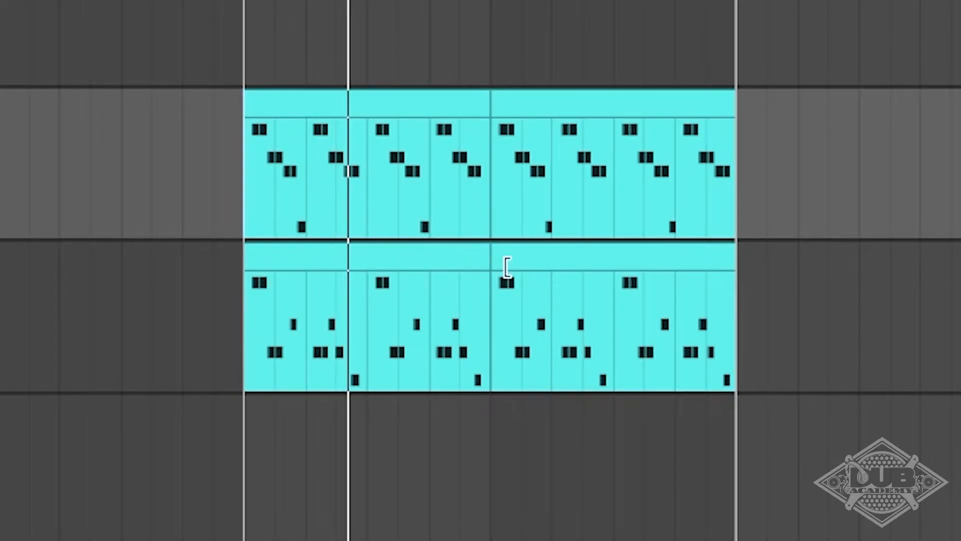
{"action": "key", "text": "space"}
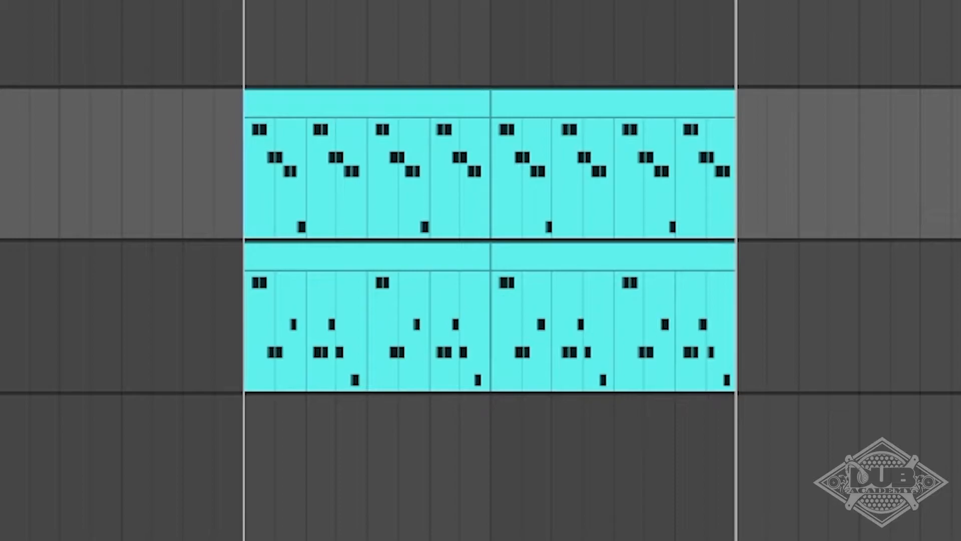
{"action": "key", "text": "space"}
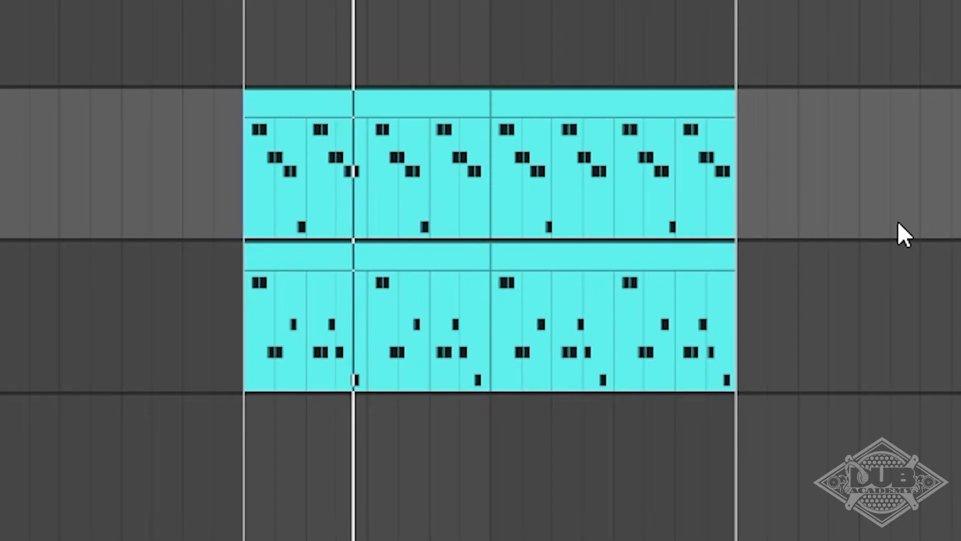
{"action": "key", "text": "space"}
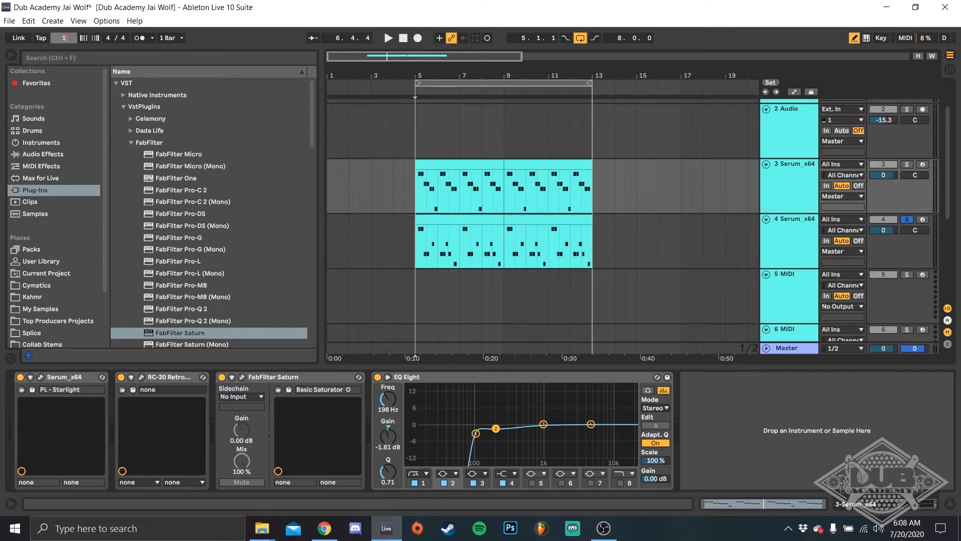
Step: Set the tempo to 100 BPM and copy the MIDI pattern from track 4 onto track 5, repeated to fill bars 5 to 13
{"action": "key", "text": "Return"}
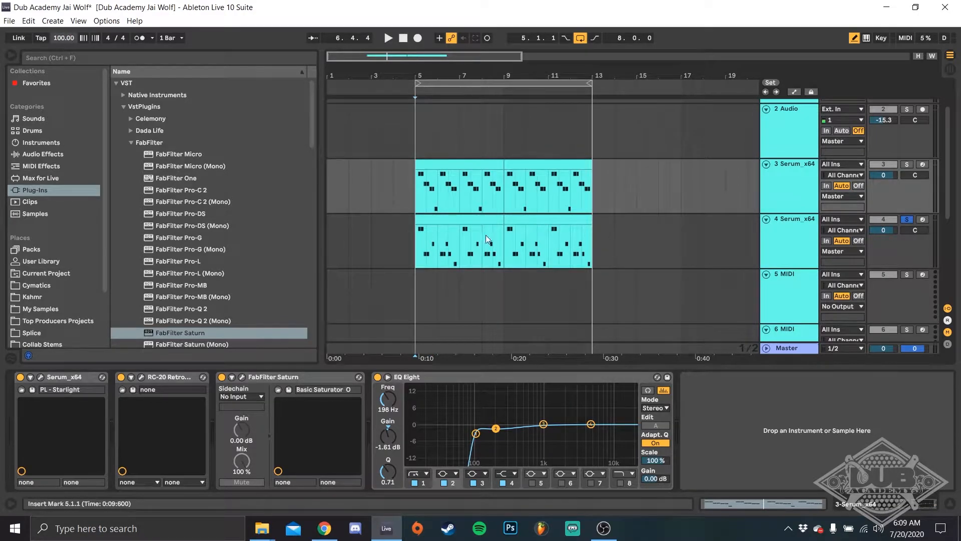
{"action": "left_click_drag", "start_coordinate": [495, 235], "coordinate": [462, 286]}
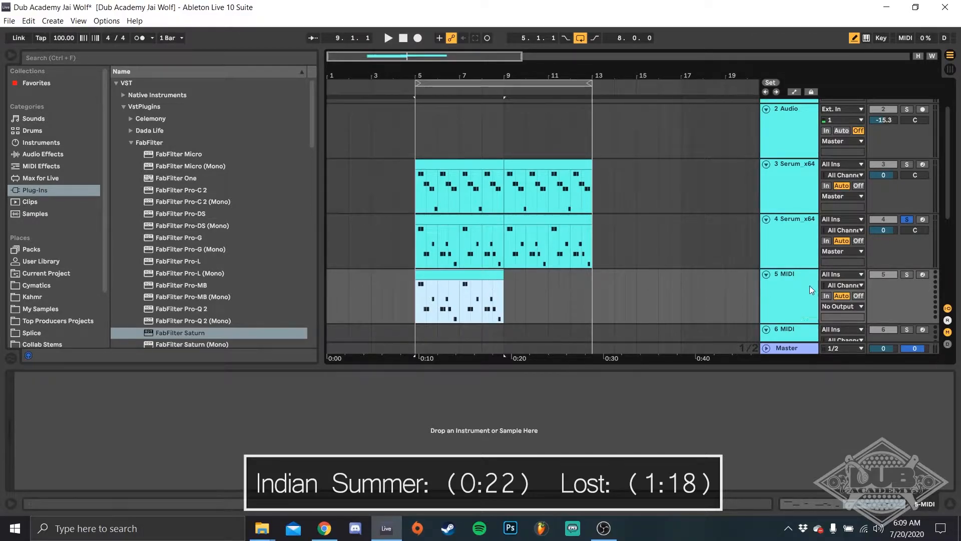
{"action": "left_click", "coordinate": [424, 285]}
{"action": "key", "text": "ctrl+d"}
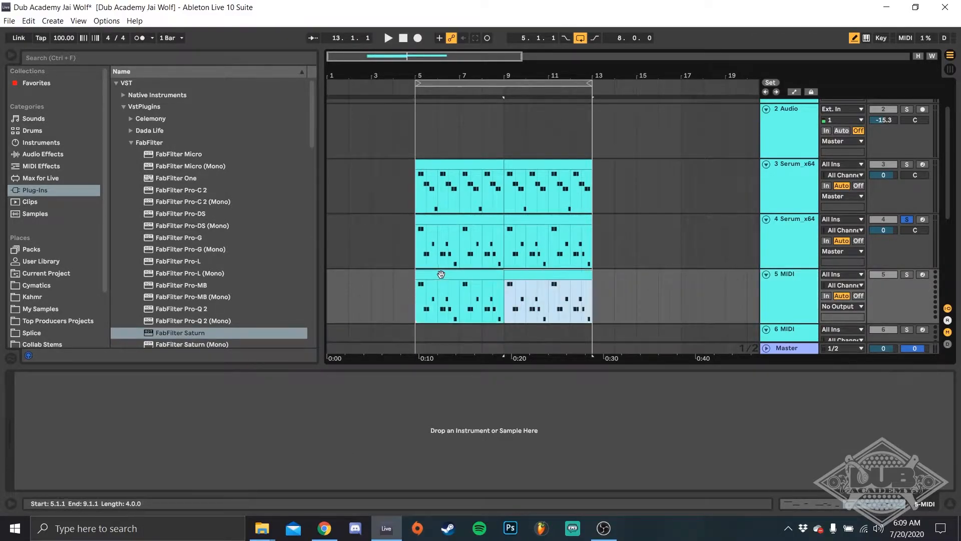
Step: Load the Serum_x64 plug-in onto MIDI track 5
{"action": "scroll", "coordinate": [190, 211], "scroll_direction": "down", "scroll_amount": 15}
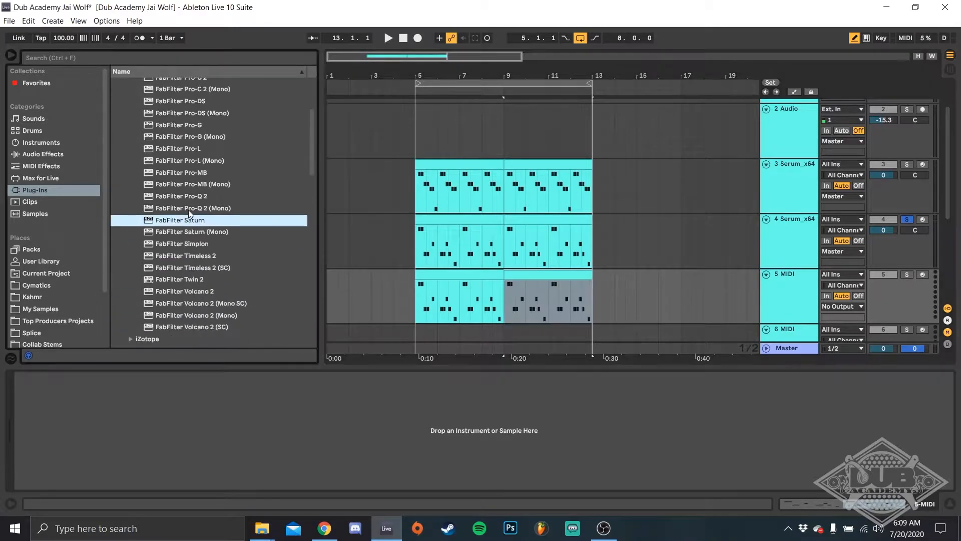
{"action": "left_click_drag", "start_coordinate": [198, 234], "coordinate": [234, 242]}
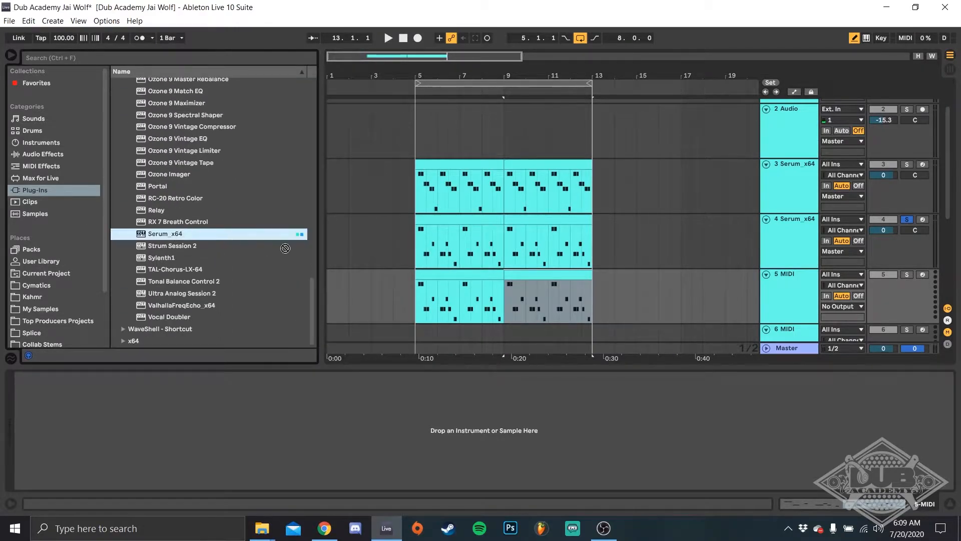
{"action": "left_click_drag", "start_coordinate": [770, 296], "coordinate": [771, 296]}
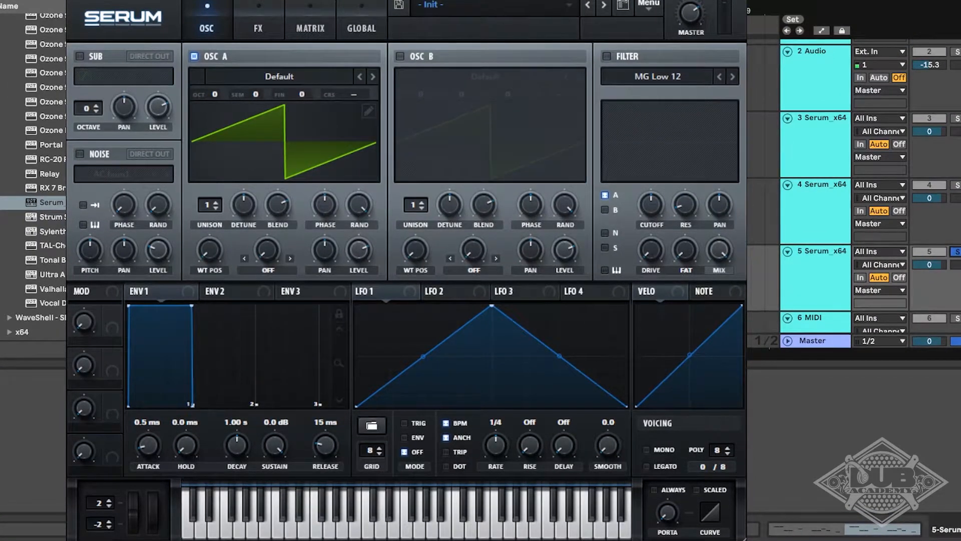
{"action": "left_click_drag", "start_coordinate": [500, 1], "coordinate": [558, 0]}
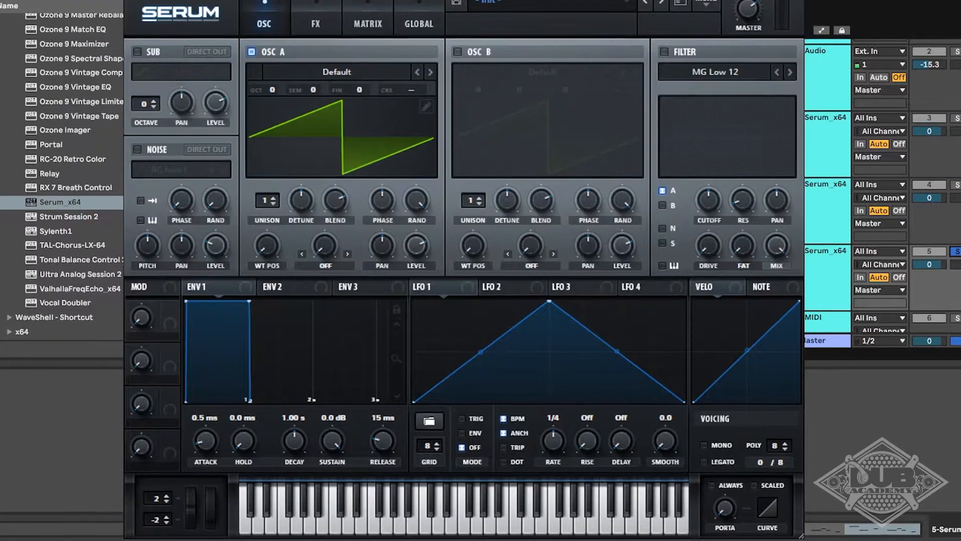
Step: Play track 5 from bar 5 to audition Serum's default patch with its window closed
{"action": "left_click", "coordinate": [796, 0]}
{"action": "left_click", "coordinate": [361, 274]}
{"action": "key", "text": "space"}
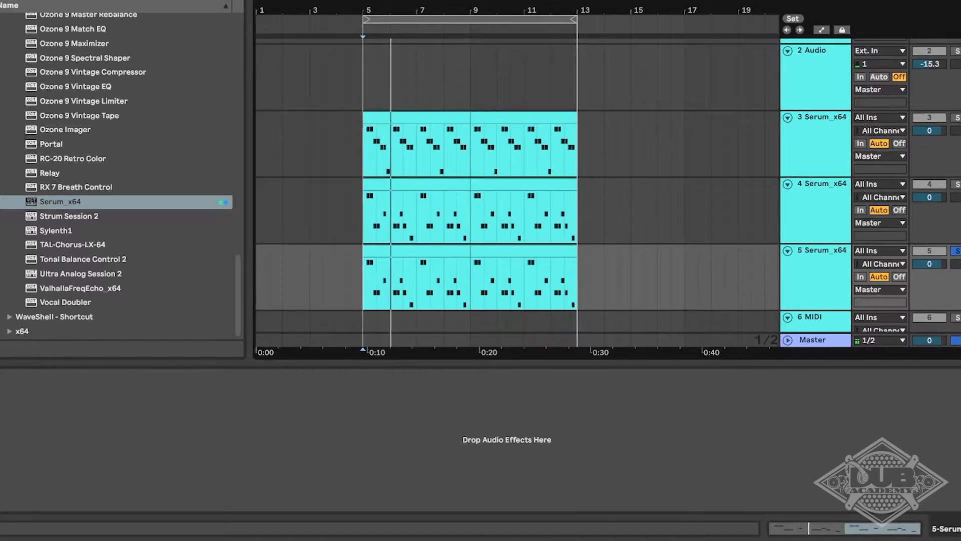
{"action": "key", "text": "space"}
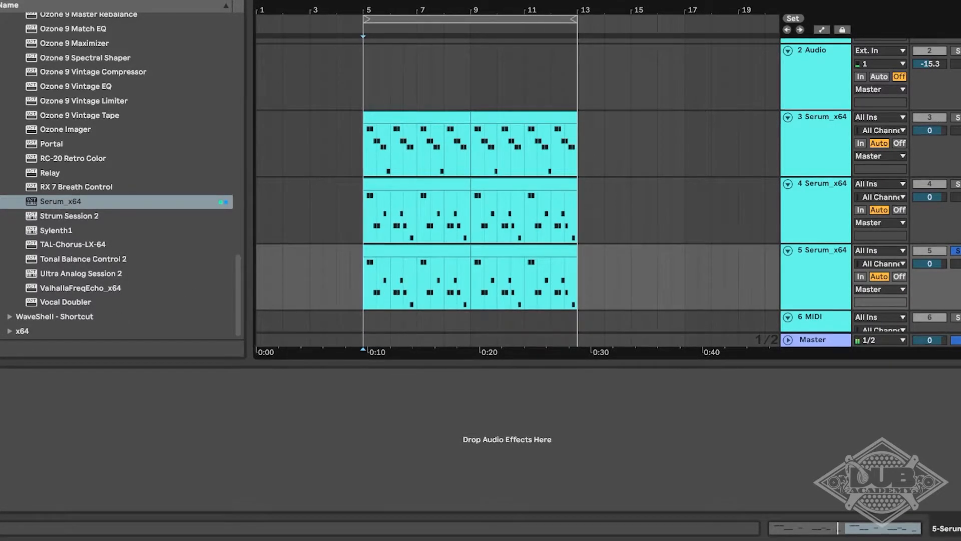
Step: Shape Serum's Env 1 with 763 ms decay, -27.8 dB sustain and 603 ms release, and audition the pluck
{"action": "key", "text": "ctrl+alt+p"}
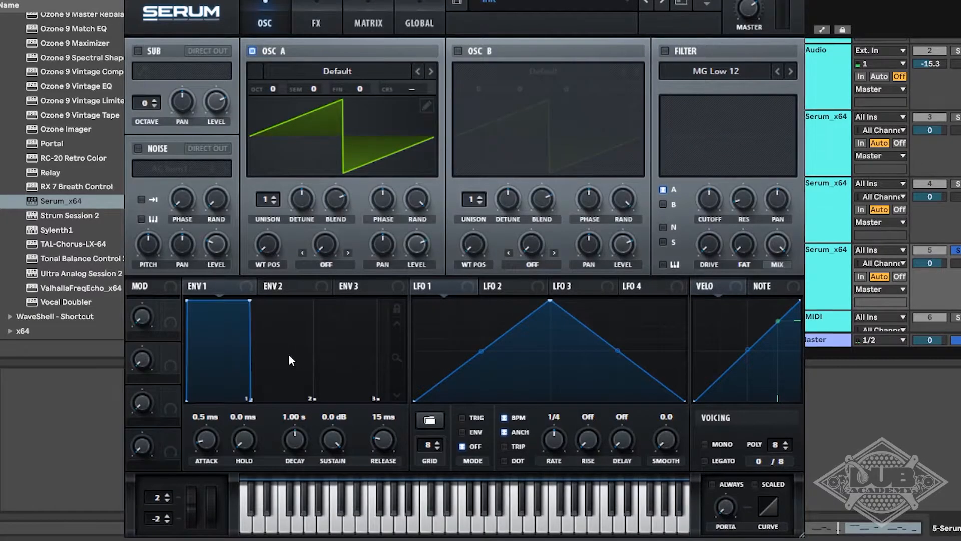
{"action": "left_click_drag", "start_coordinate": [333, 440], "coordinate": [395, 411]}
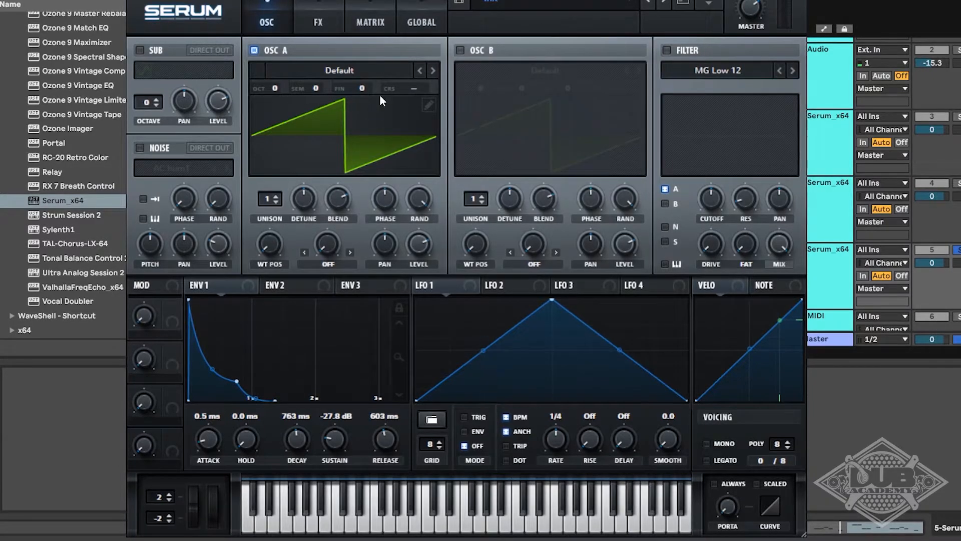
{"action": "key", "text": "space"}
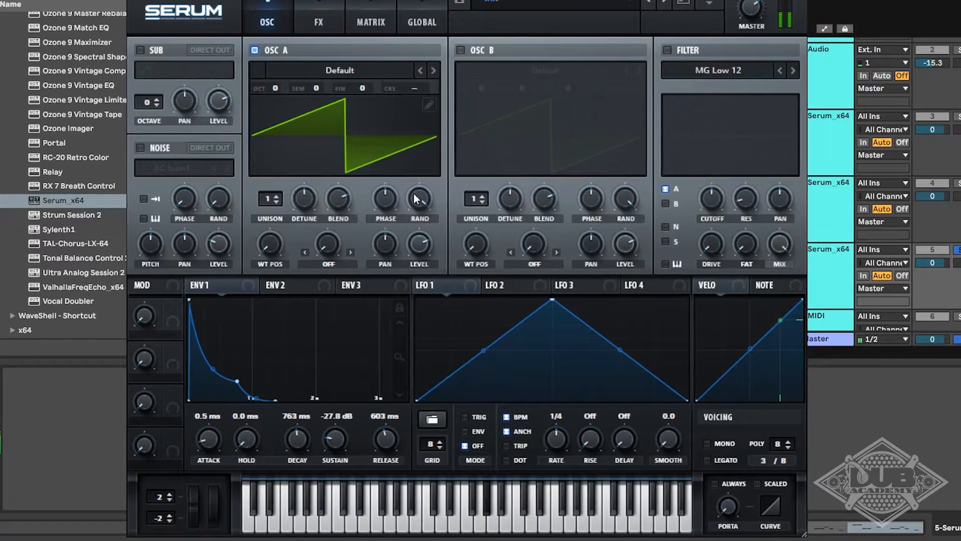
{"action": "key", "text": "space"}
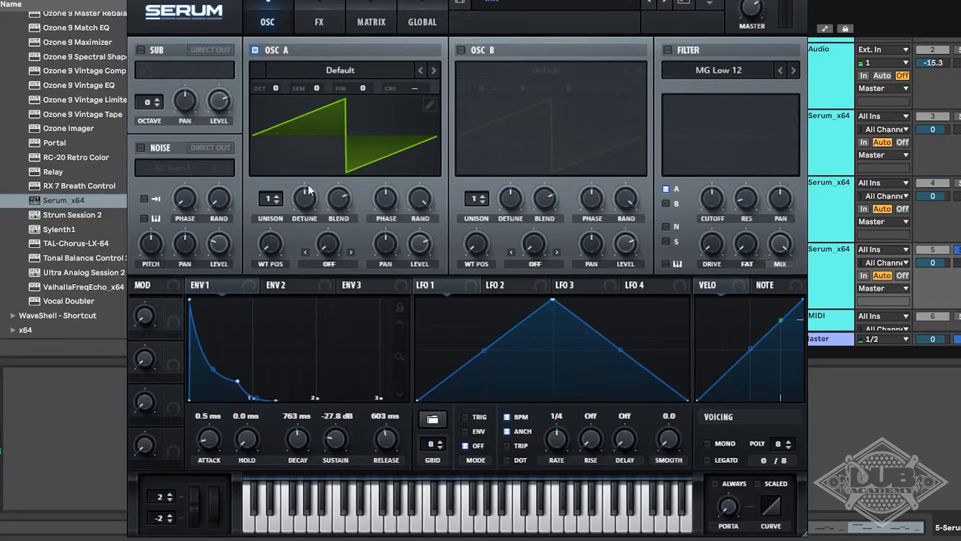
Step: Set oscillator A to 3 unison voices with less detune, and enable oscillator B with matching unison, octave -1 and a lower level
{"action": "left_click_drag", "start_coordinate": [274, 199], "coordinate": [302, 221]}
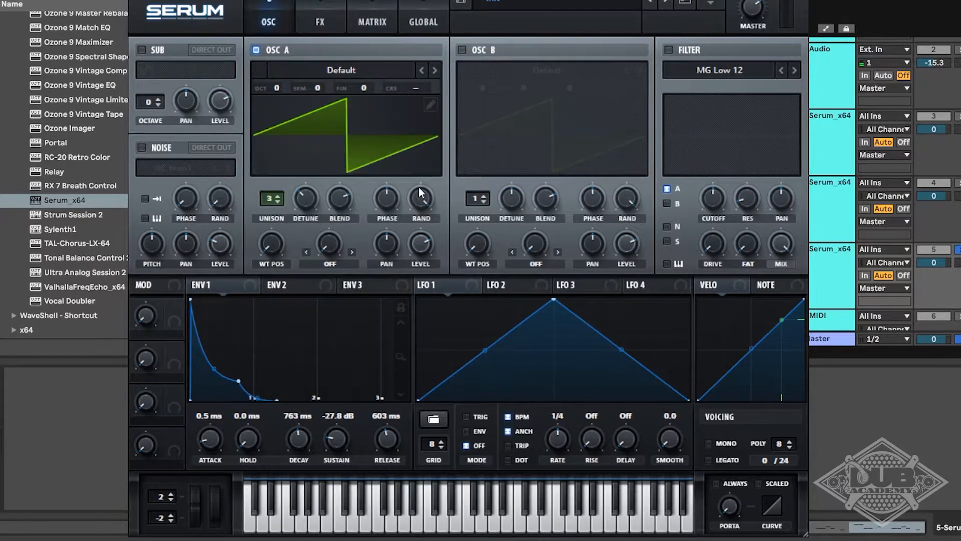
{"action": "left_click", "coordinate": [462, 51]}
{"action": "left_click_drag", "start_coordinate": [483, 197], "coordinate": [507, 225]}
{"action": "left_click_drag", "start_coordinate": [475, 85], "coordinate": [474, 100]}
{"action": "left_click_drag", "start_coordinate": [628, 245], "coordinate": [616, 349]}
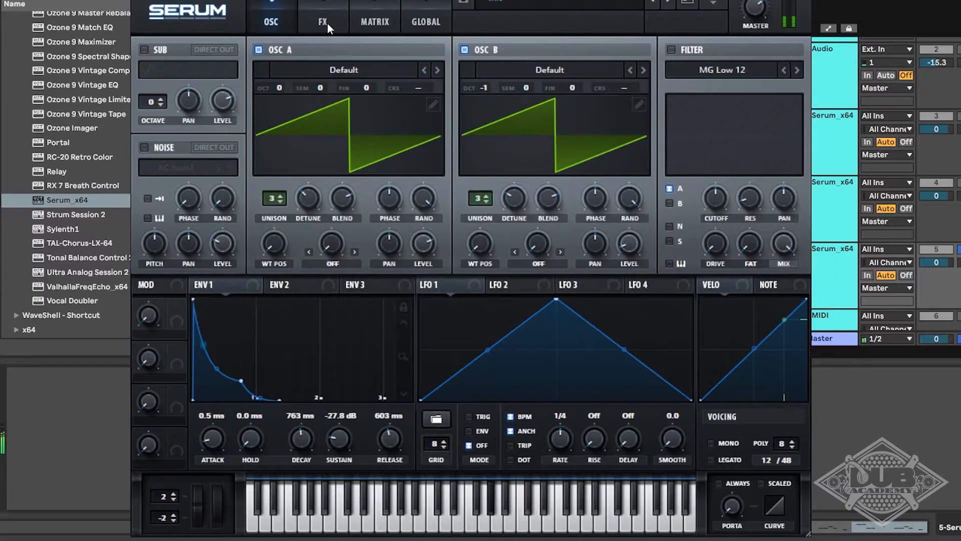
Step: Enable Serum's filter, choose the German LP type and raise its cutoff
{"action": "left_click", "coordinate": [672, 49]}
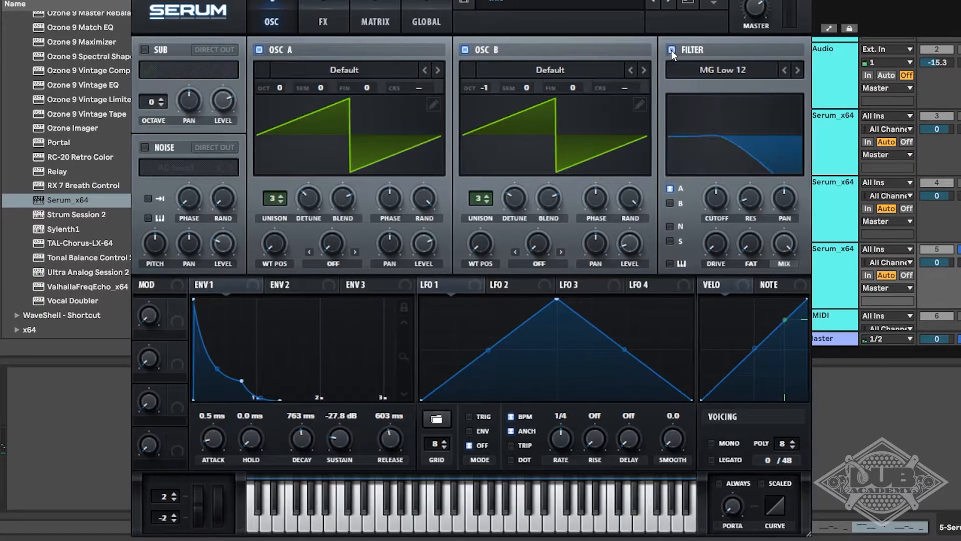
{"action": "left_click", "coordinate": [742, 72]}
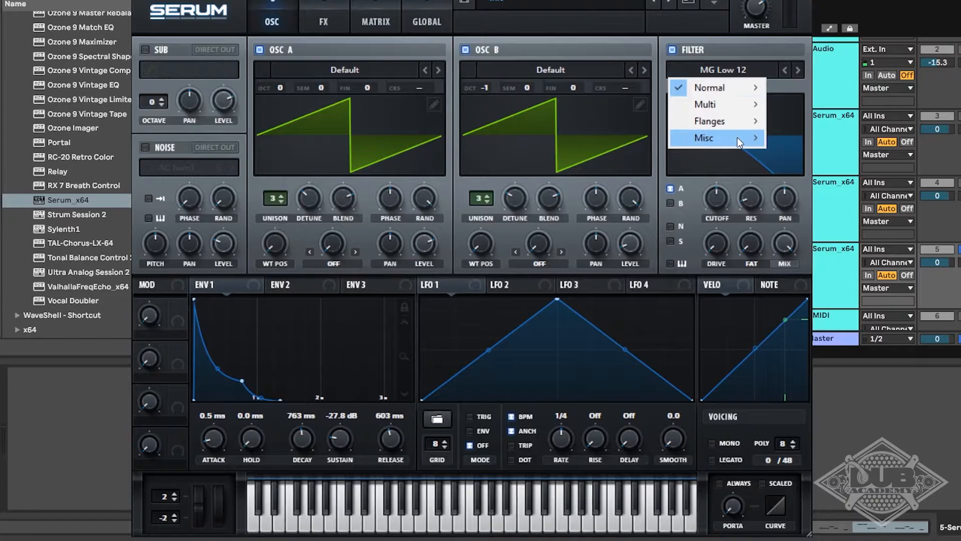
{"action": "mouse_move", "coordinate": [740, 138]}
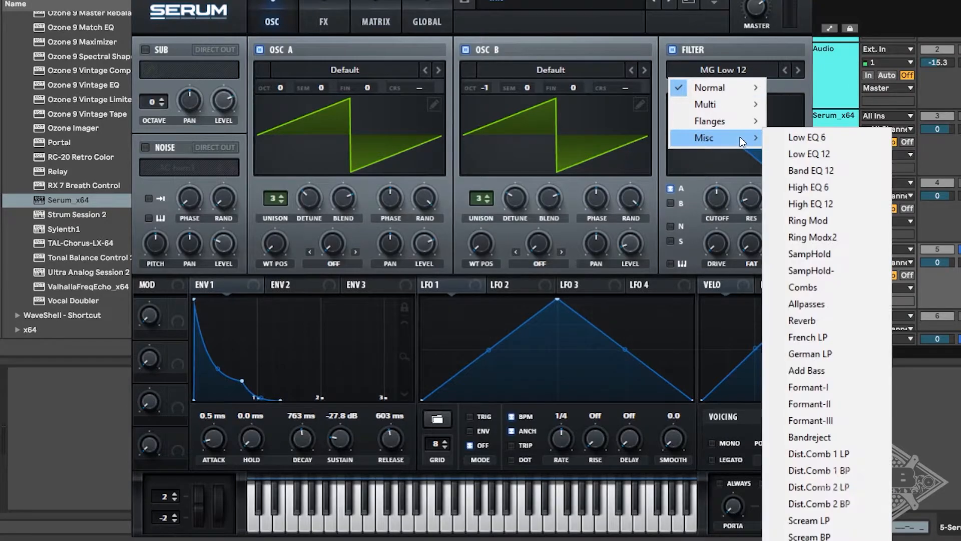
{"action": "left_click", "coordinate": [797, 354]}
{"action": "left_click_drag", "start_coordinate": [717, 202], "coordinate": [717, 30]}
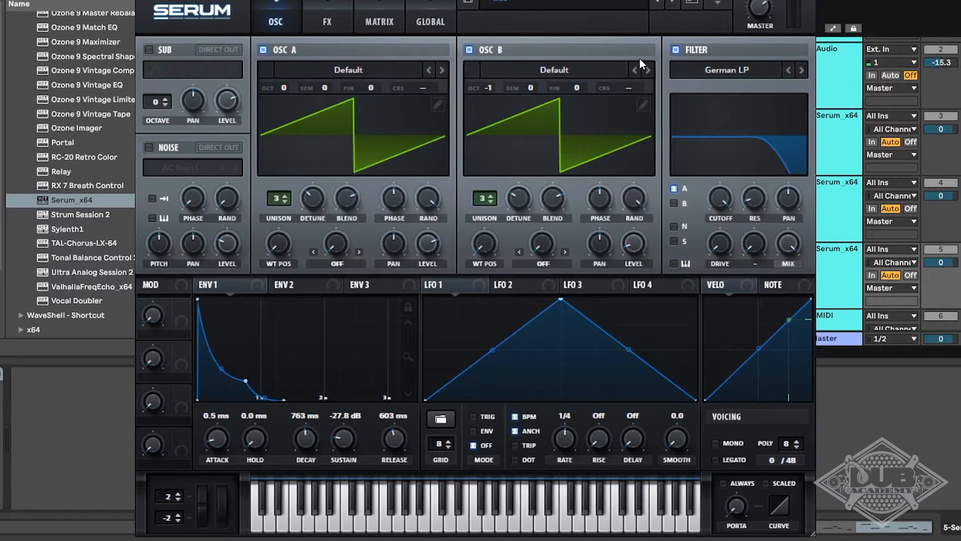
Step: Enable the Hyper/Dimension effect in Serum and lower the Hyper mix
{"action": "left_click", "coordinate": [330, 13]}
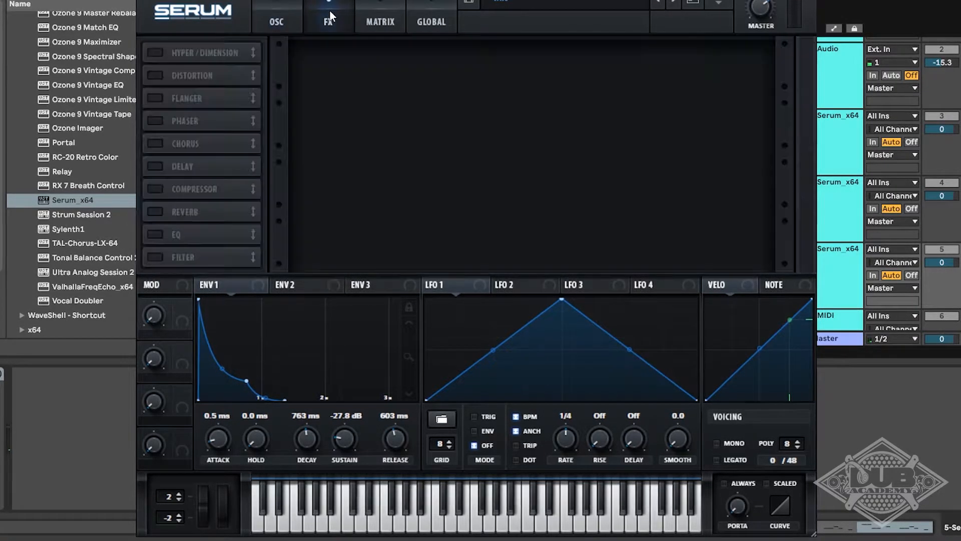
{"action": "left_click", "coordinate": [156, 56]}
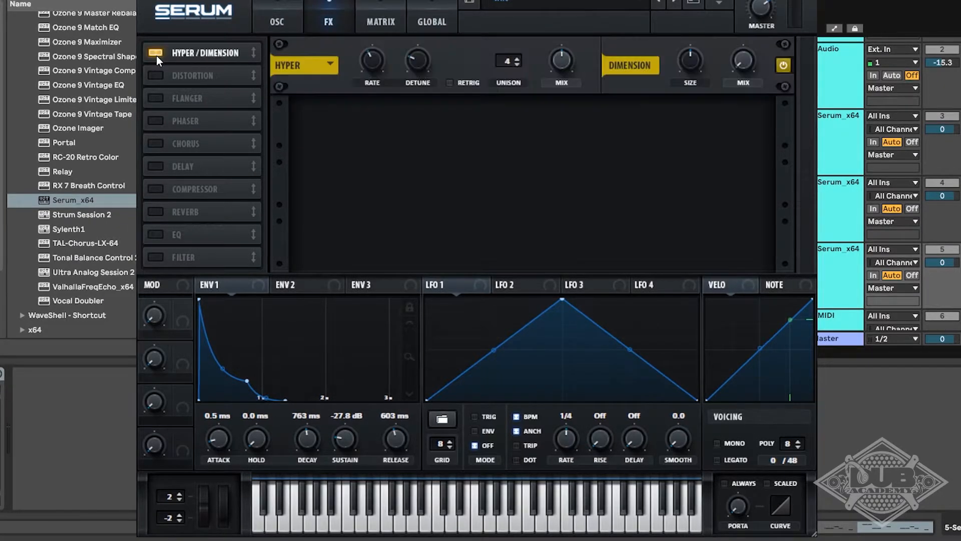
{"action": "left_click_drag", "start_coordinate": [562, 63], "coordinate": [558, 83]}
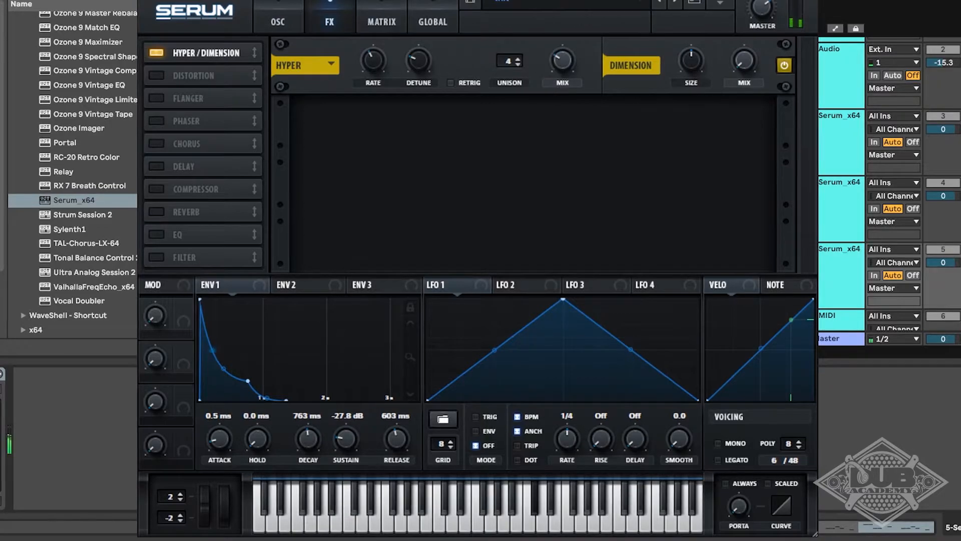
Step: Enable the Chorus effect, place it directly after Hyper/Dimension and lower its mix
{"action": "left_click", "coordinate": [160, 143]}
{"action": "left_click_drag", "start_coordinate": [213, 145], "coordinate": [221, 70]}
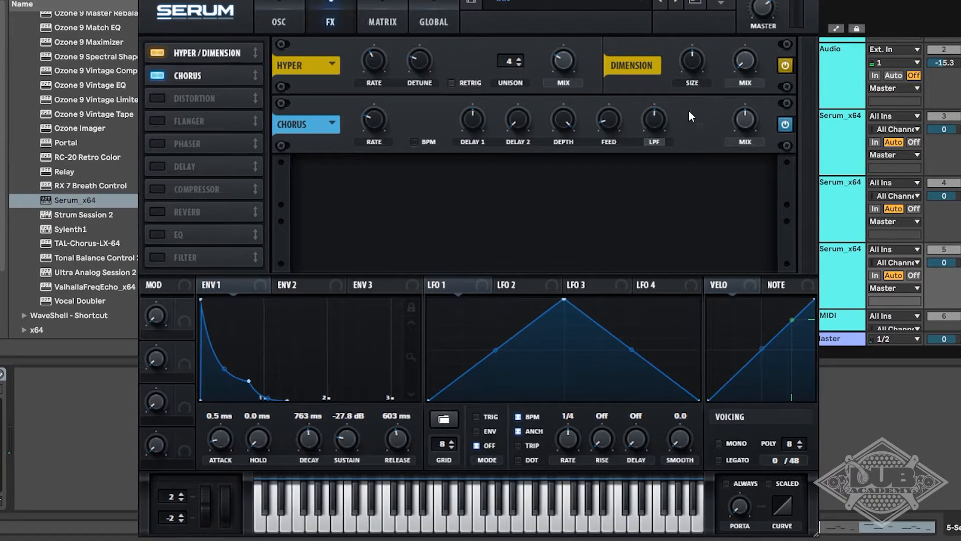
{"action": "mouse_move", "coordinate": [743, 136]}
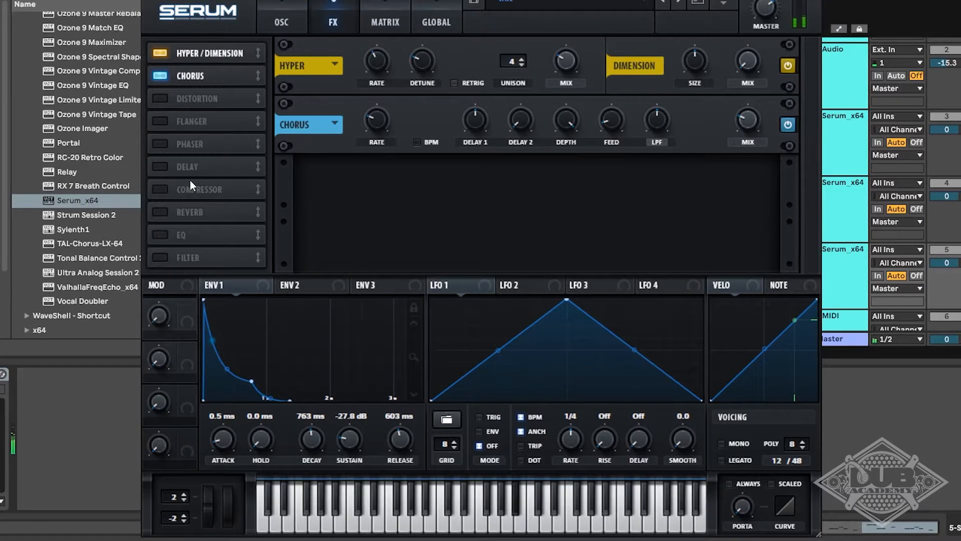
Step: Add a ping-pong delay after the chorus, with its filter at 544 and 0.8, 49% feedback and a reduced mix
{"action": "left_click", "coordinate": [157, 172]}
{"action": "left_click_drag", "start_coordinate": [208, 175], "coordinate": [214, 99]}
{"action": "left_click", "coordinate": [649, 187]}
{"action": "left_click_drag", "start_coordinate": [593, 173], "coordinate": [591, 201]}
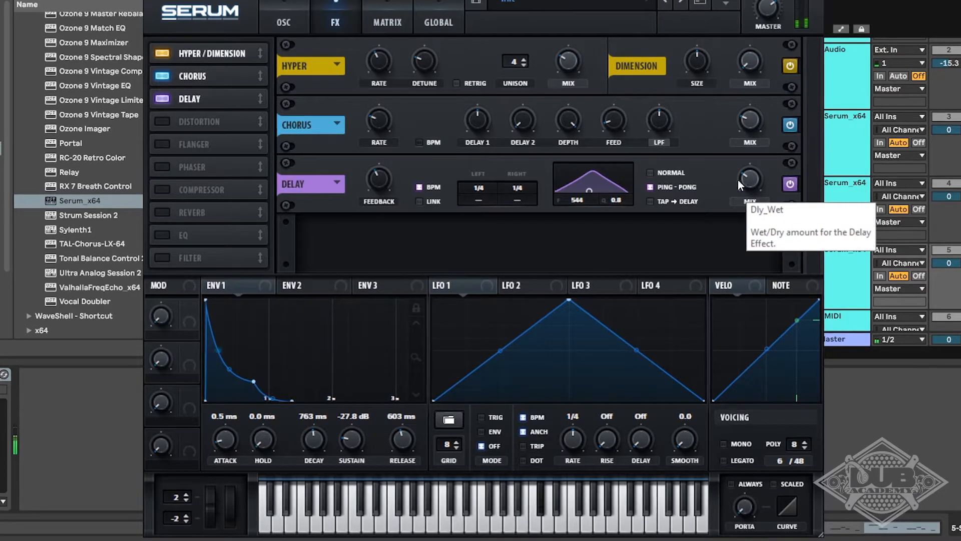
{"action": "mouse_move", "coordinate": [390, 180]}
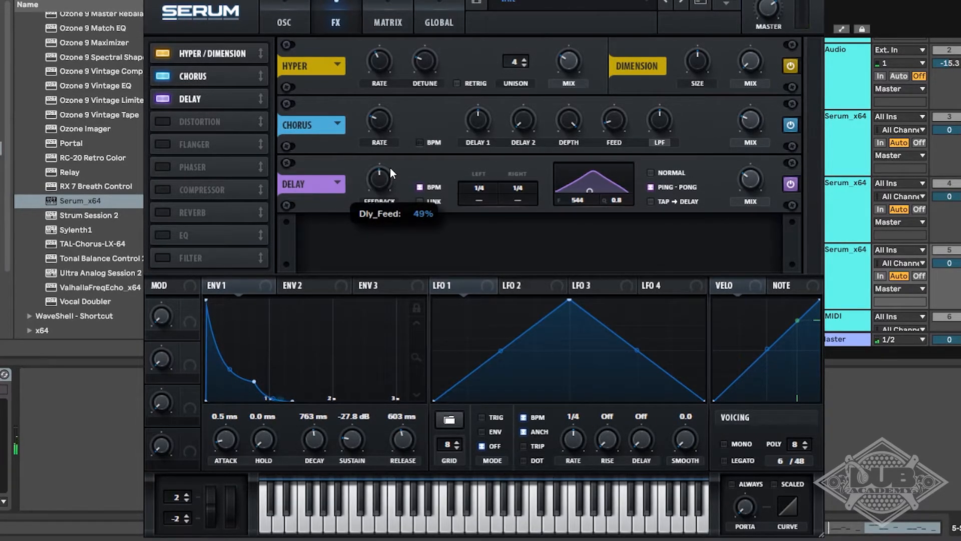
Step: Enable the Hall reverb, place it directly after the delay and raise its mix
{"action": "left_click", "coordinate": [163, 214]}
{"action": "left_click_drag", "start_coordinate": [196, 212], "coordinate": [205, 116]}
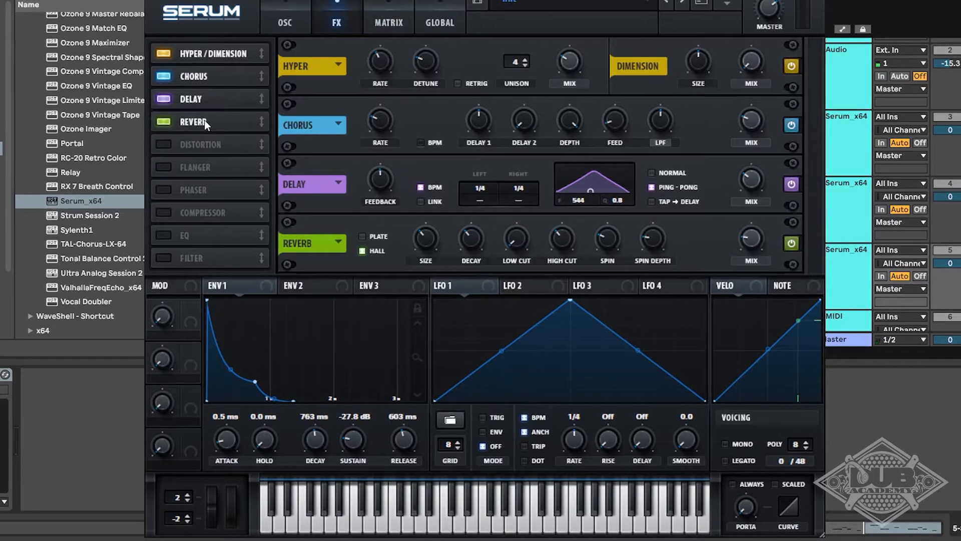
{"action": "mouse_move", "coordinate": [752, 236]}
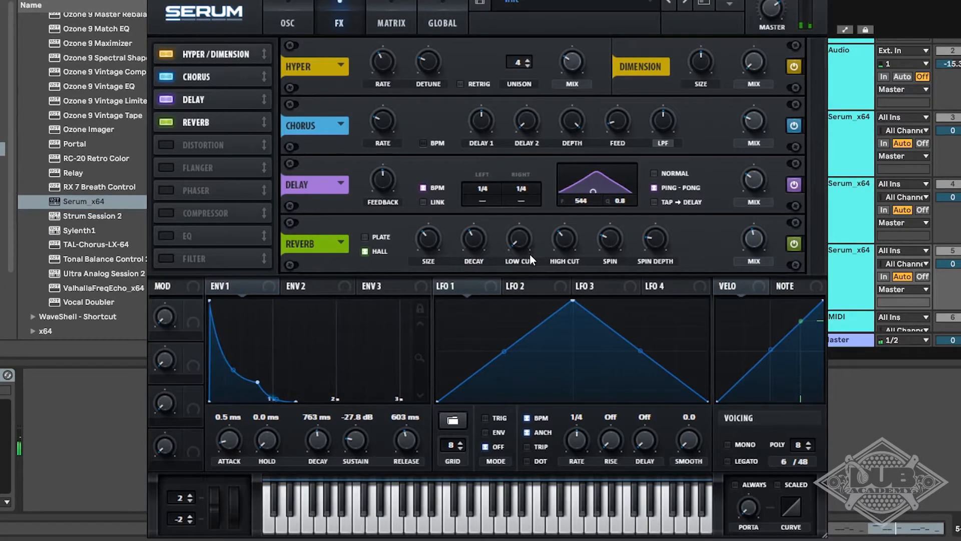
Step: Close Serum and add the RC-20 Retro Color plug-in to track 5's device chain
{"action": "left_click", "coordinate": [297, 18]}
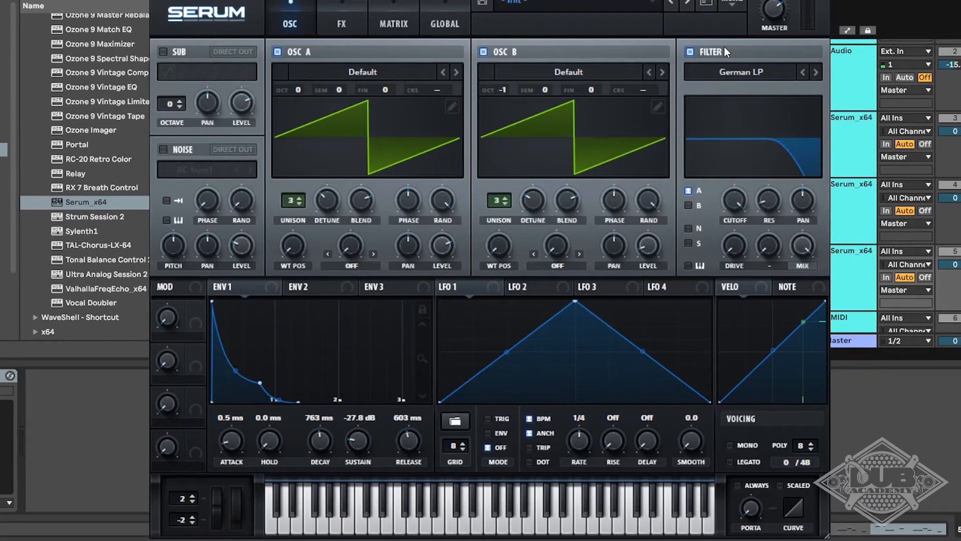
{"action": "left_click", "coordinate": [819, 1]}
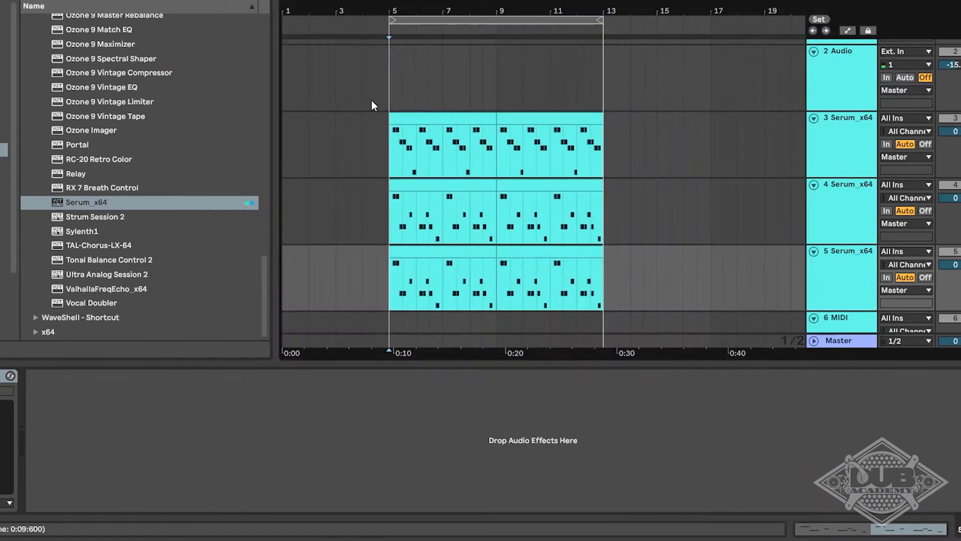
{"action": "left_click_drag", "start_coordinate": [83, 159], "coordinate": [124, 415]}
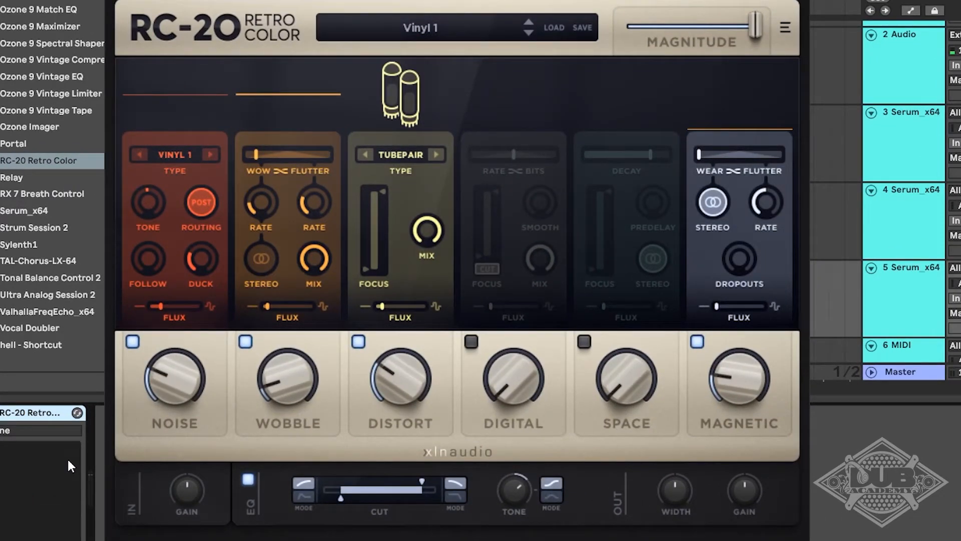
Step: Switch off RC-20's Noise module and slightly lower its Distort amount
{"action": "left_click", "coordinate": [135, 344]}
{"action": "left_click_drag", "start_coordinate": [394, 389], "coordinate": [392, 403]}
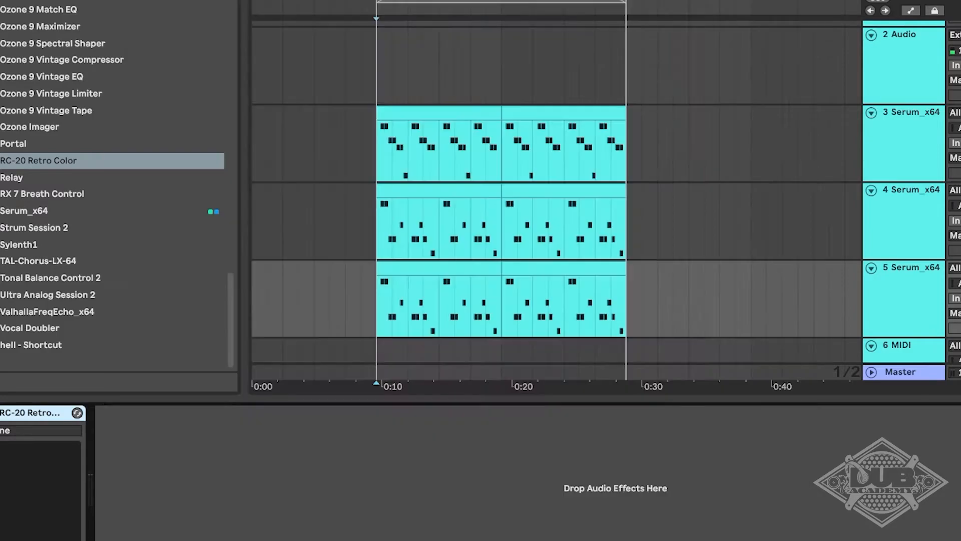
Step: Add FabFilter Saturn after RC-20 on track 5 and load its Basic Saturator preset from the Saturation category
{"action": "left_click_drag", "start_coordinate": [231, 291], "coordinate": [233, 52]}
{"action": "left_click_drag", "start_coordinate": [56, 143], "coordinate": [195, 475]}
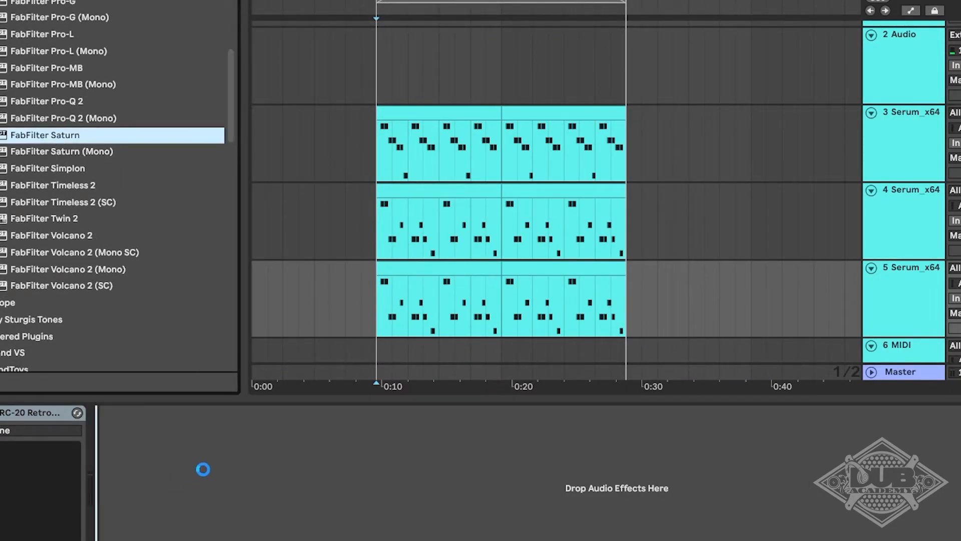
{"action": "left_click", "coordinate": [650, 128]}
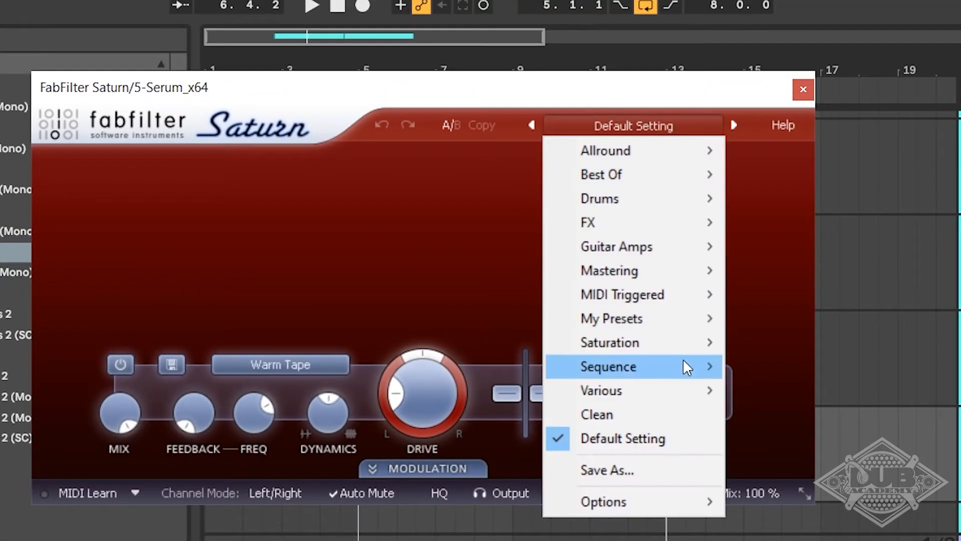
{"action": "mouse_move", "coordinate": [693, 341]}
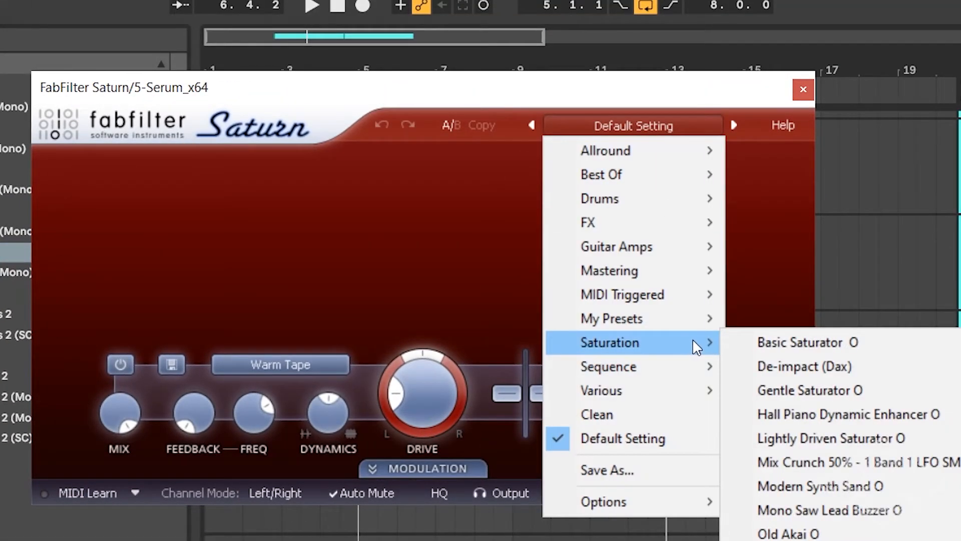
{"action": "left_click", "coordinate": [763, 342]}
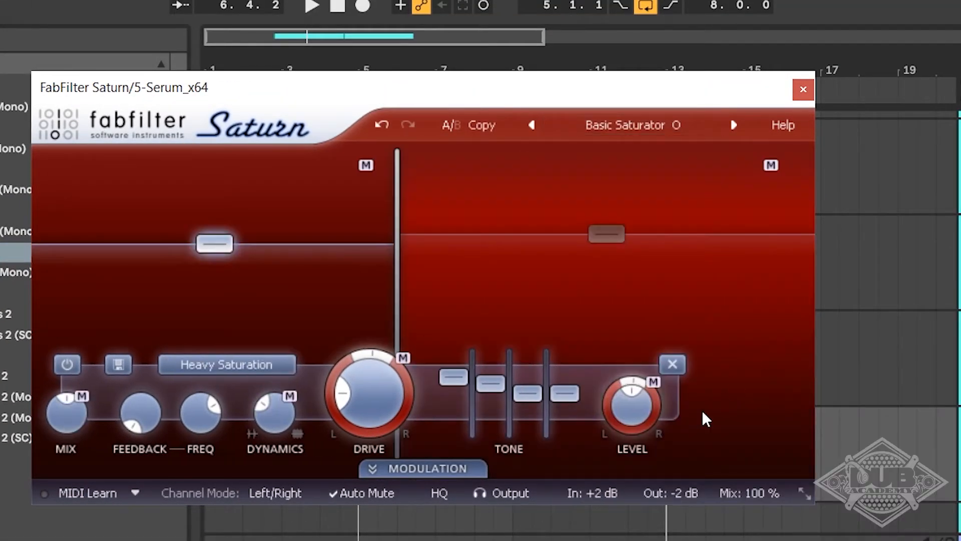
Step: Play the loop briefly to audition the saturation, and close the Saturn window
{"action": "left_click", "coordinate": [311, 6]}
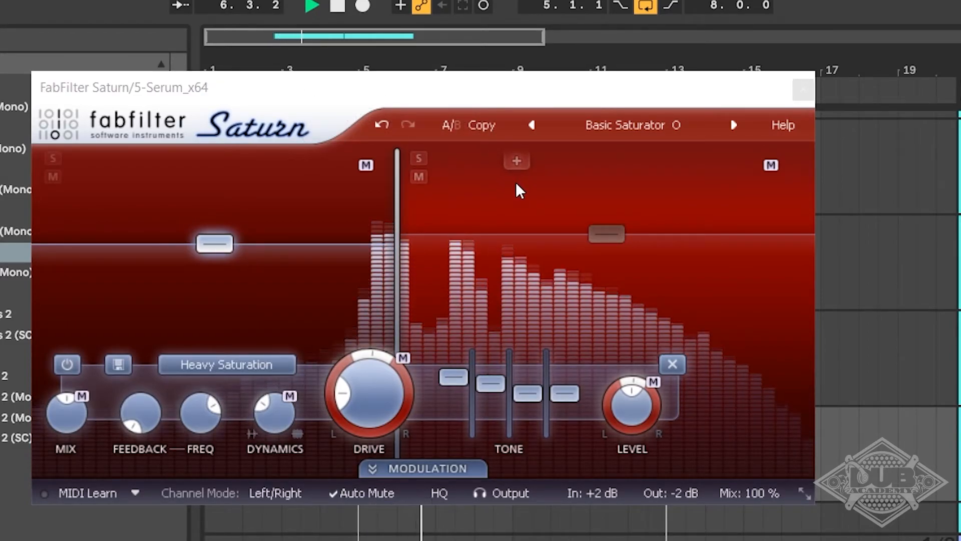
{"action": "key", "text": "space"}
{"action": "left_click", "coordinate": [804, 89]}
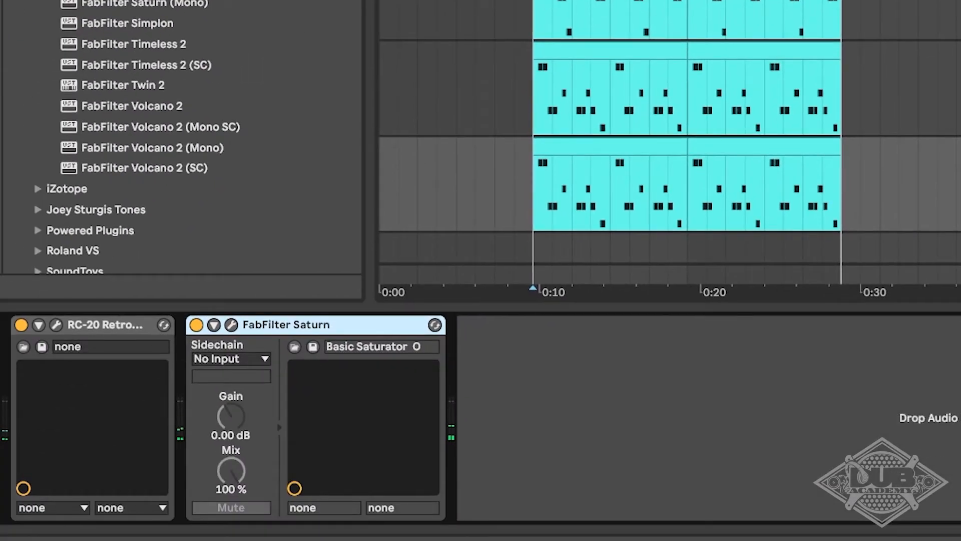
Step: Find EQ Eight among the audio effects and add it after FabFilter Saturn in track 5's device chain
{"action": "left_click", "coordinate": [1, 3]}
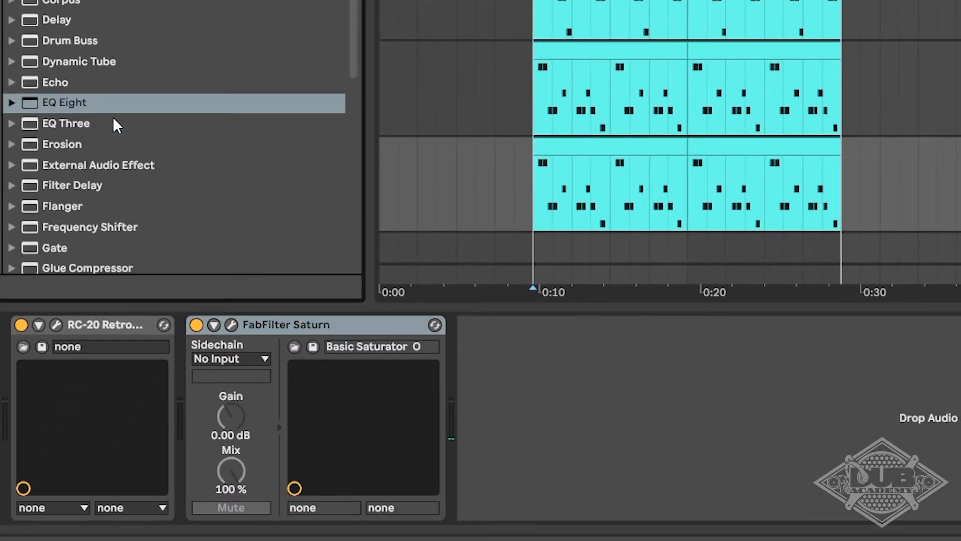
{"action": "scroll", "coordinate": [113, 145], "scroll_direction": "down", "scroll_amount": 10}
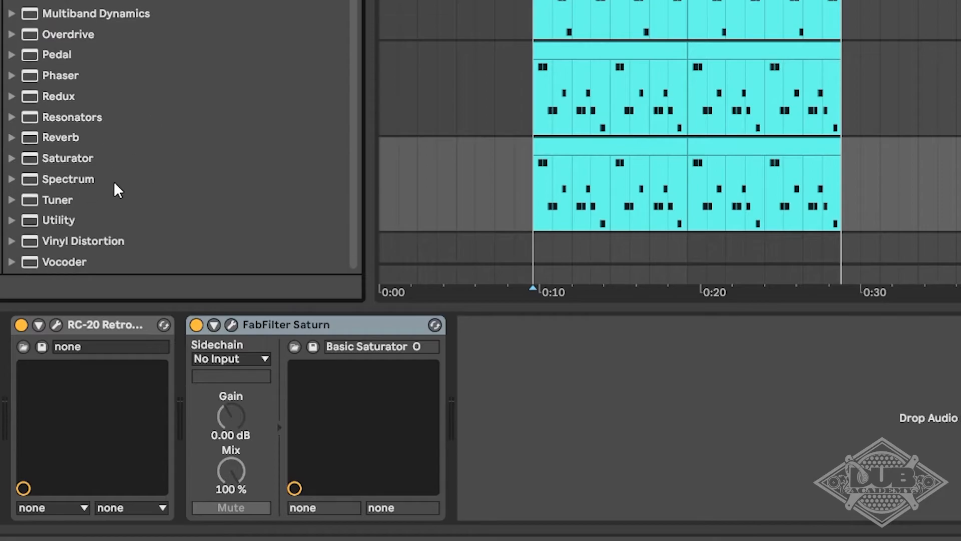
{"action": "scroll", "coordinate": [114, 188], "scroll_direction": "up", "scroll_amount": 8}
{"action": "scroll", "coordinate": [113, 142], "scroll_direction": "up", "scroll_amount": 3}
{"action": "left_click_drag", "start_coordinate": [76, 93], "coordinate": [515, 443]}
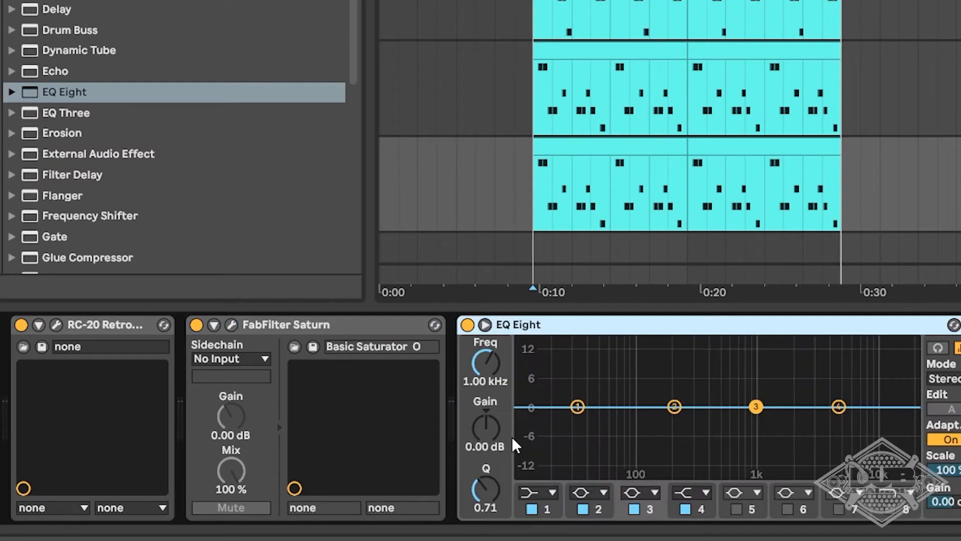
Step: Set EQ Eight's band 1 to the steep x4 low cut at 100 Hz
{"action": "left_click", "coordinate": [553, 492]}
{"action": "left_click", "coordinate": [530, 362]}
{"action": "type", "text": "100"}
{"action": "key", "text": "Return"}
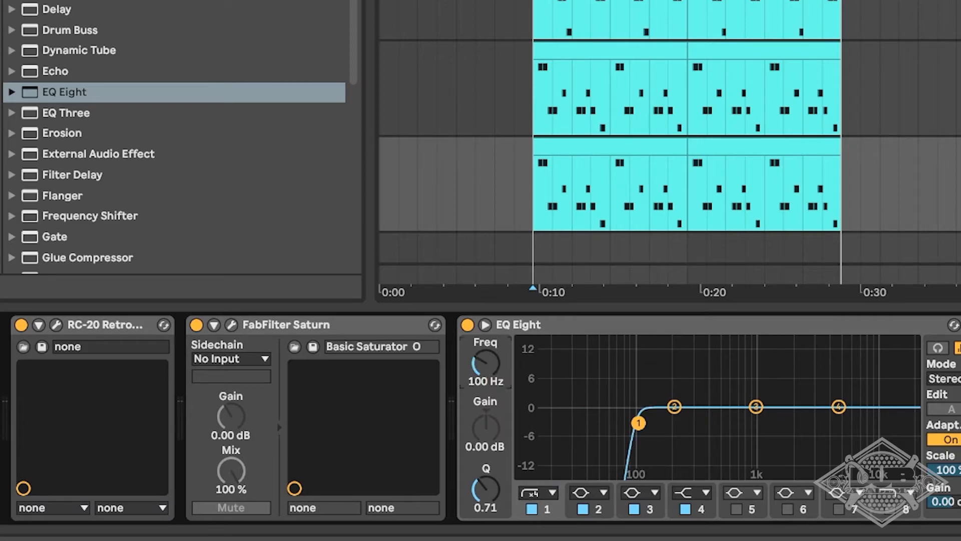
Step: Dip EQ Eight's band 2 slightly, set band 3 to about 3.91 kHz at -2.11 dB, and audition the loop
{"action": "left_click_drag", "start_coordinate": [674, 406], "coordinate": [674, 416]}
{"action": "left_click_drag", "start_coordinate": [756, 406], "coordinate": [826, 416]}
{"action": "key", "text": "space"}
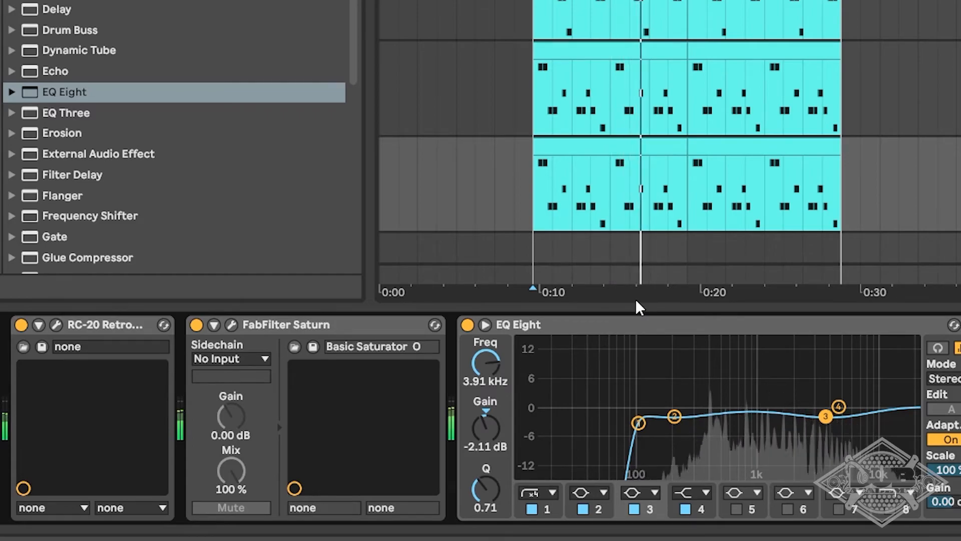
{"action": "key", "text": "space"}
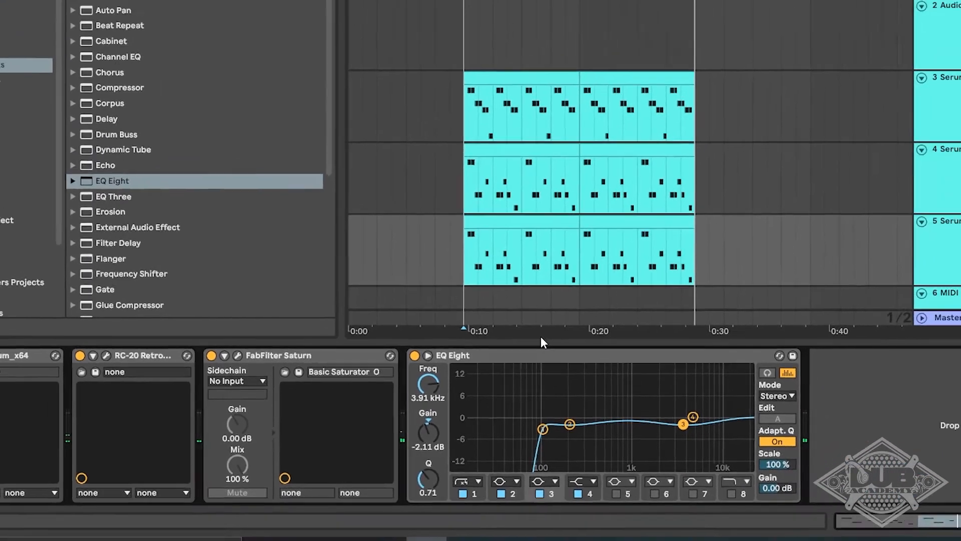